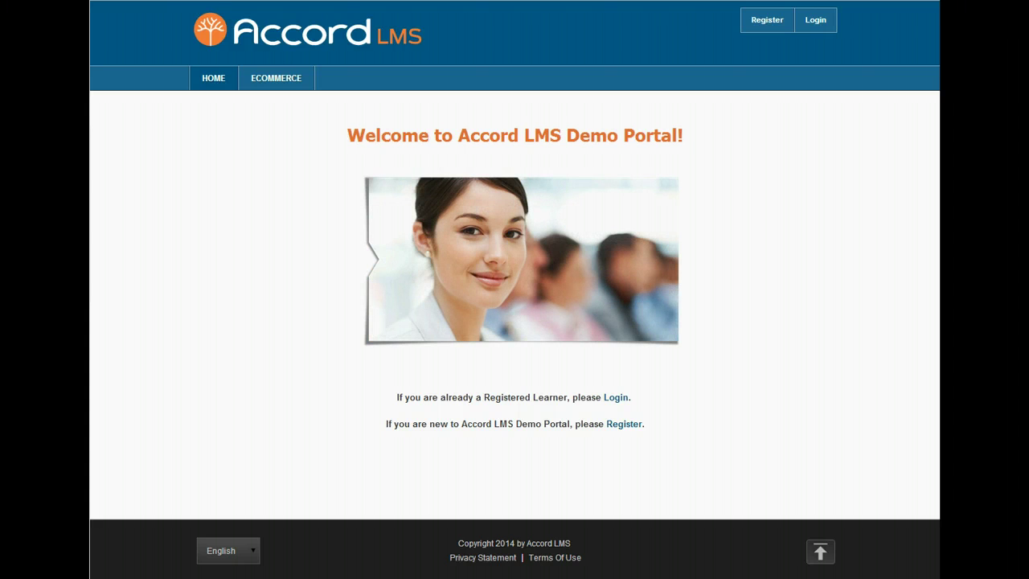
Step: Sign in to the demo portal with the learner's username and password
left_click(816, 21)
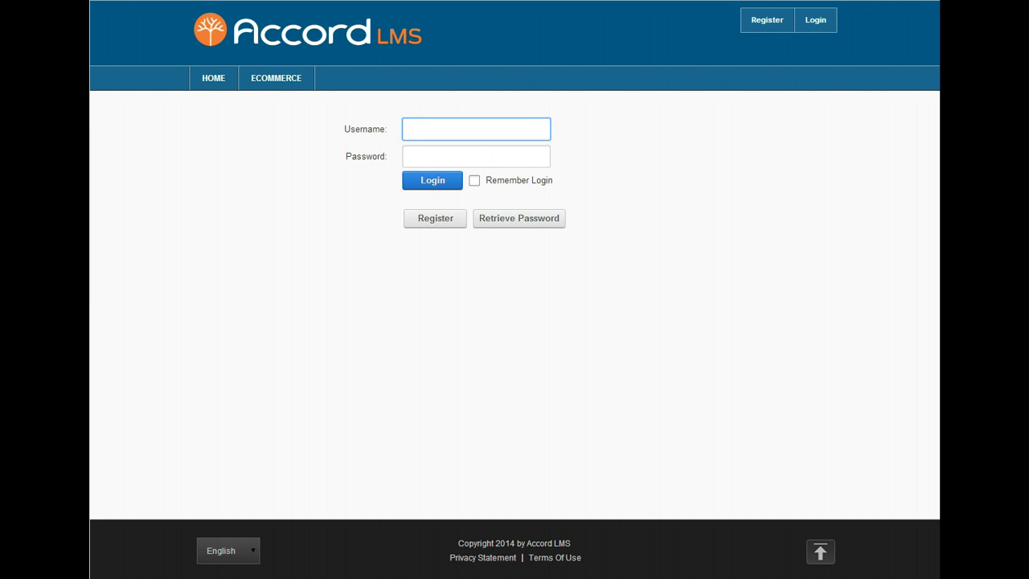
type("paul")
key("Tab")
type("password")
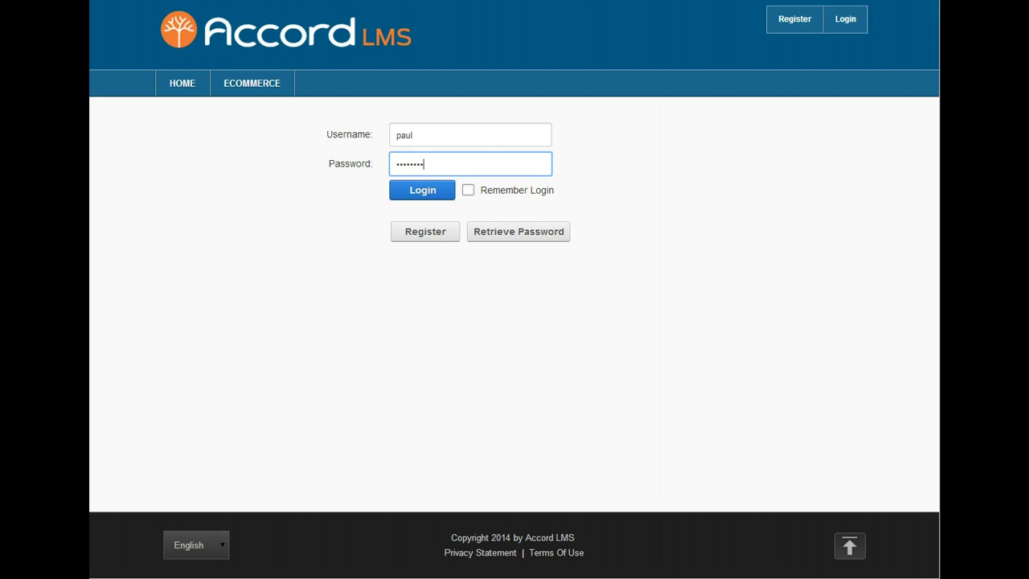
left_click(415, 196)
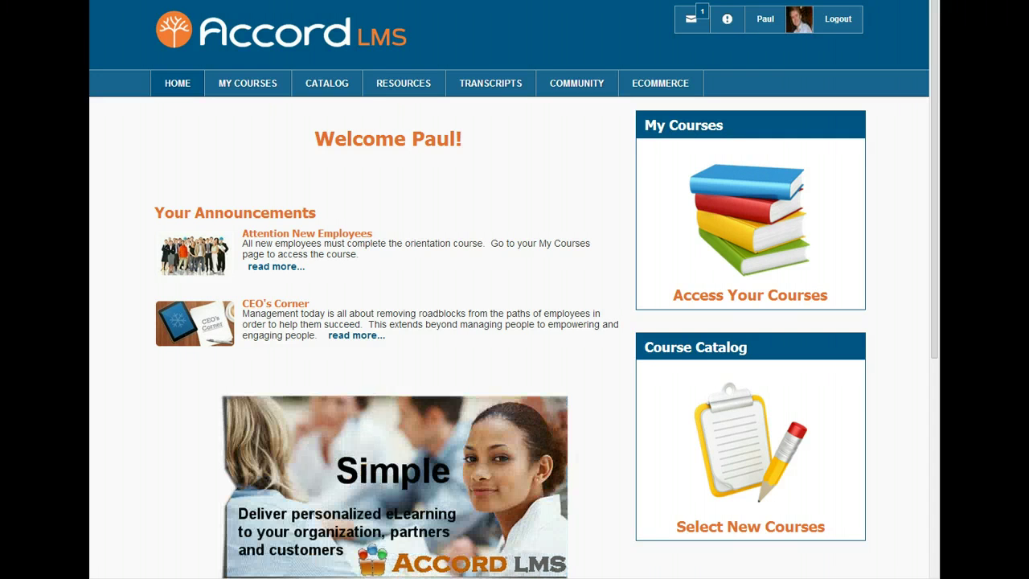
Step: Share the post 'New Product Release Engineering Meeting Moved to Wednesday!' on My Journal
mouse_move(609, 82)
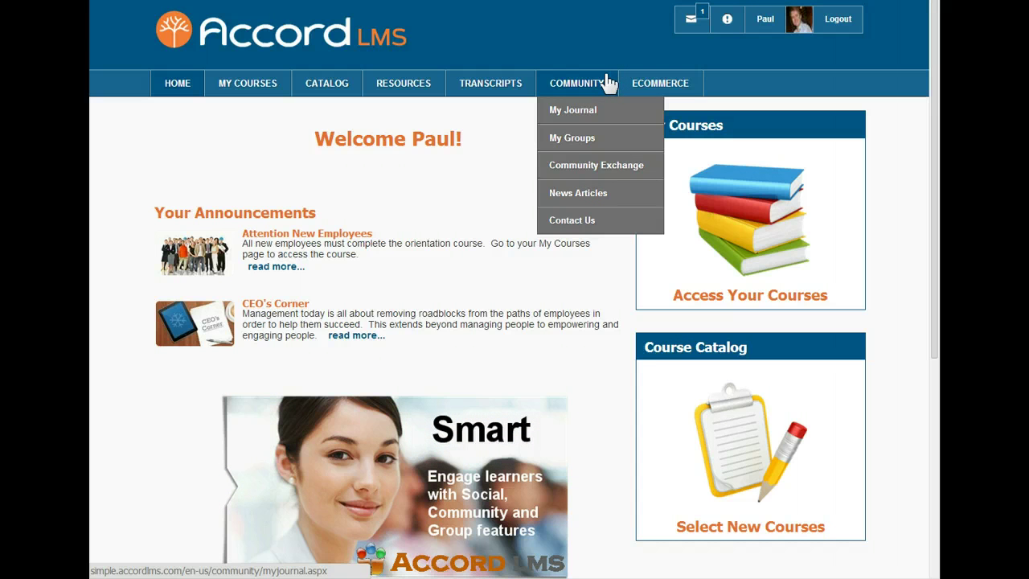
left_click(573, 111)
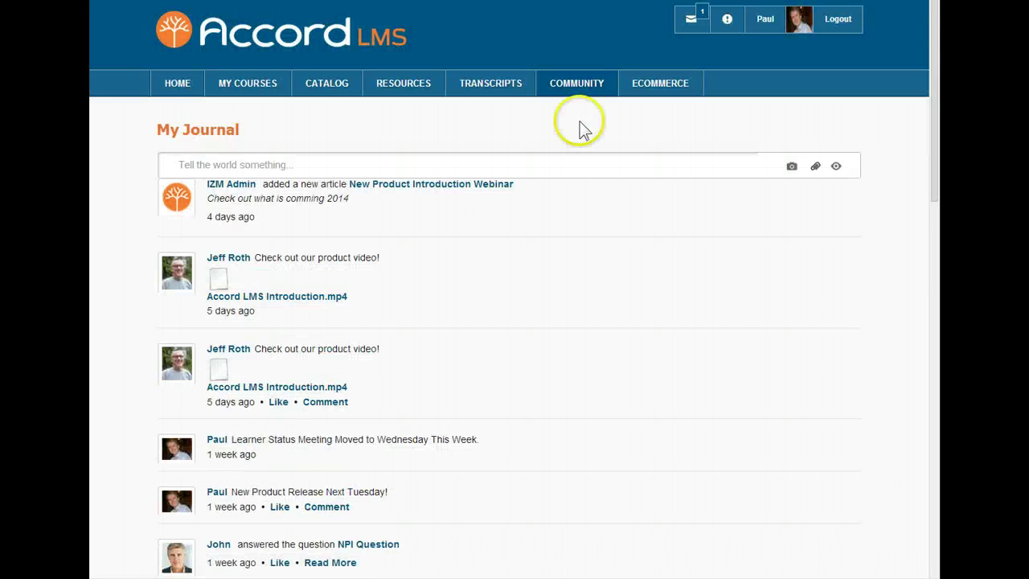
left_click(177, 165)
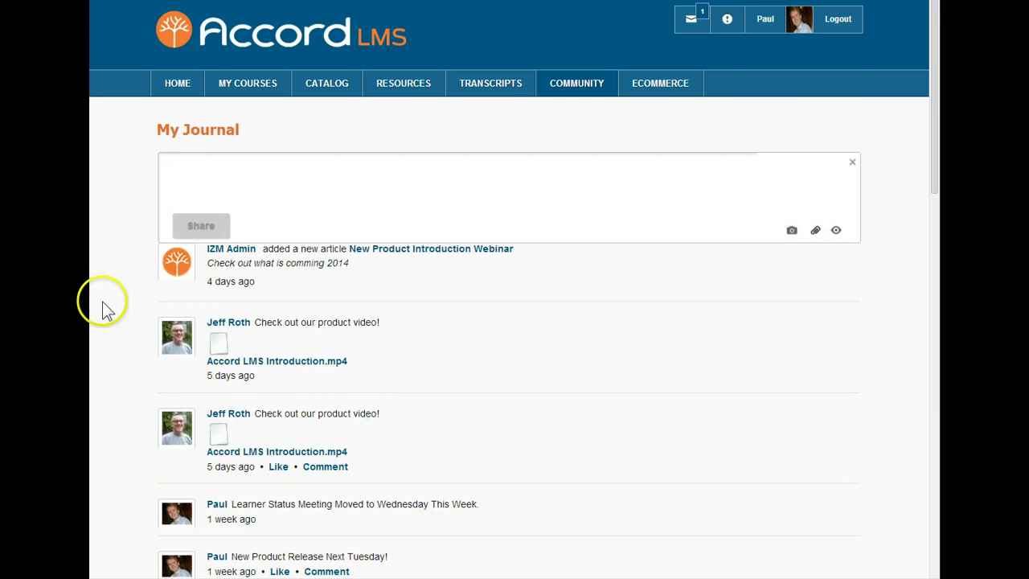
type("New Product Release Engineering Meeting  Moved to Wednesday!")
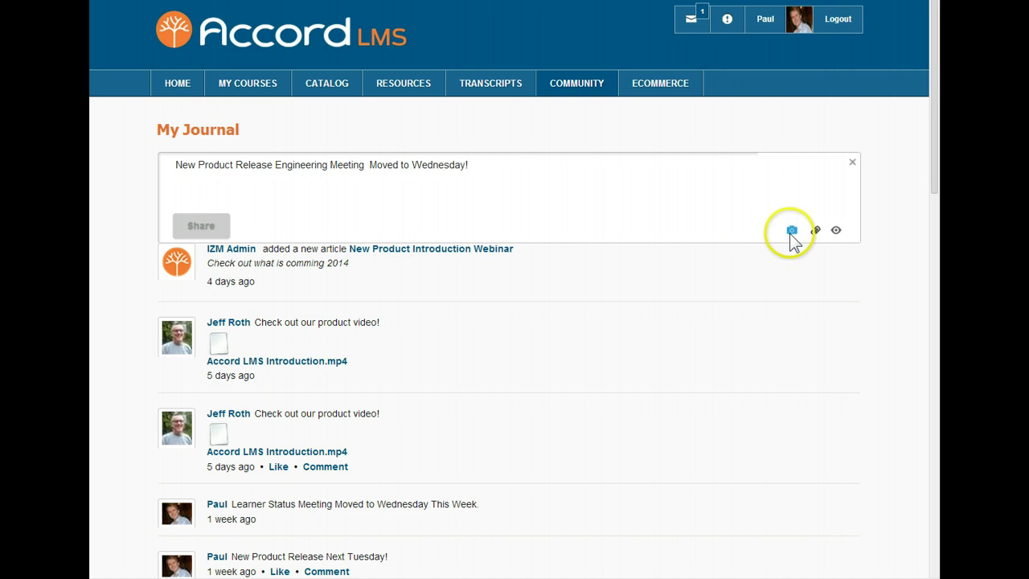
left_click(837, 232)
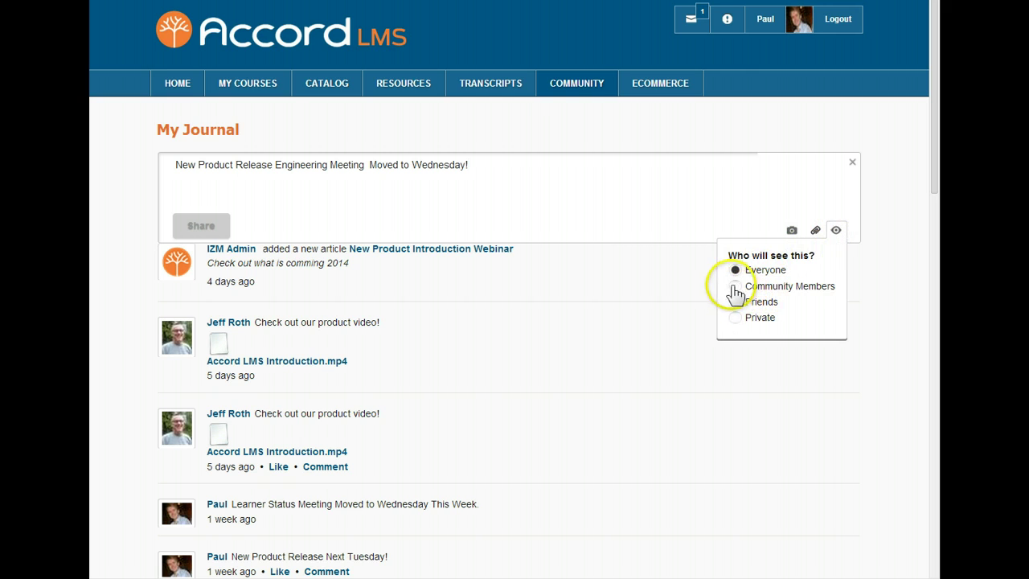
left_click(207, 228)
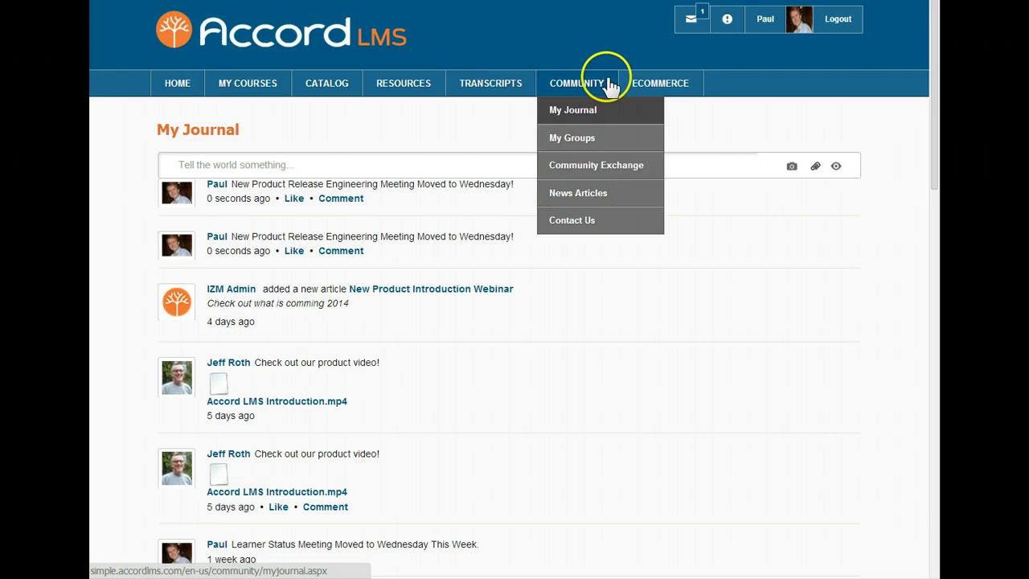
Step: Open the Community Learners group from My Groups and check its post visibility options
left_click(576, 137)
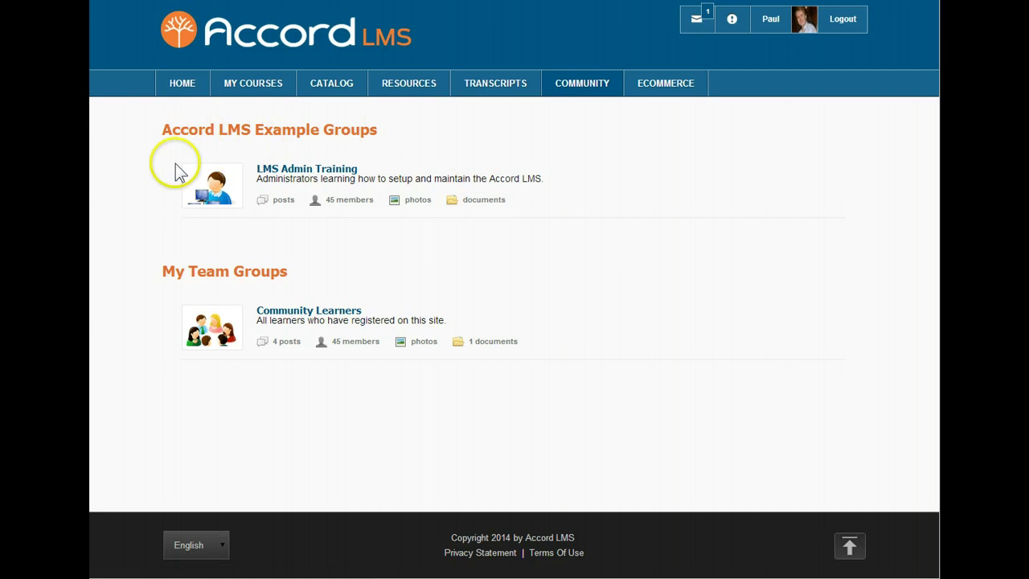
left_click(168, 436)
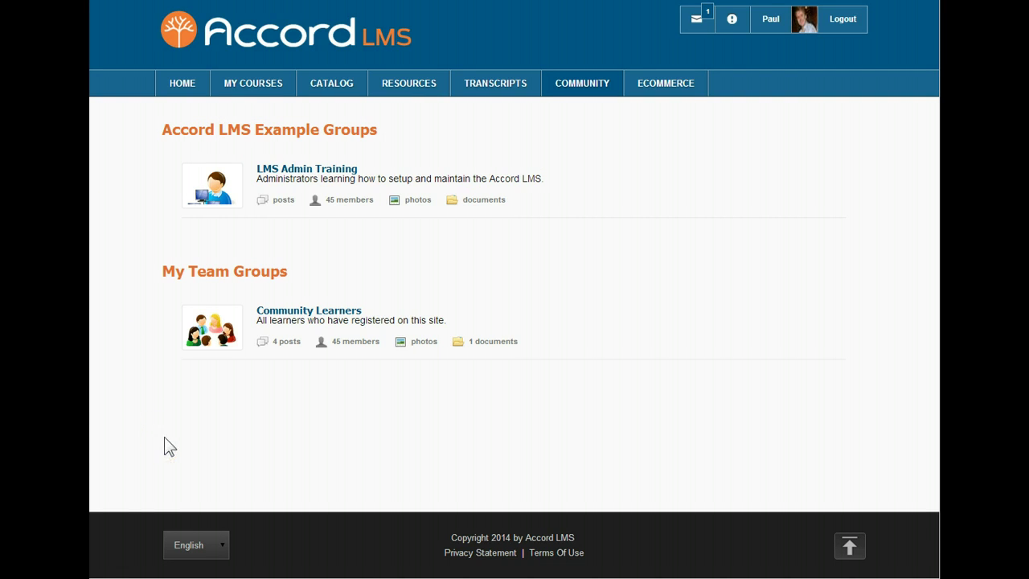
left_click(153, 473)
left_click(299, 311)
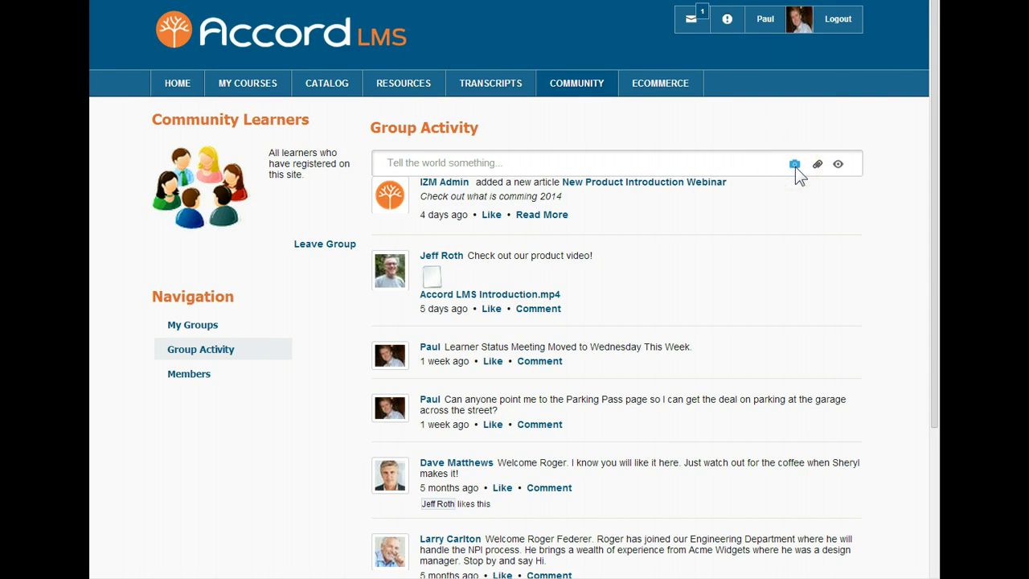
left_click(838, 165)
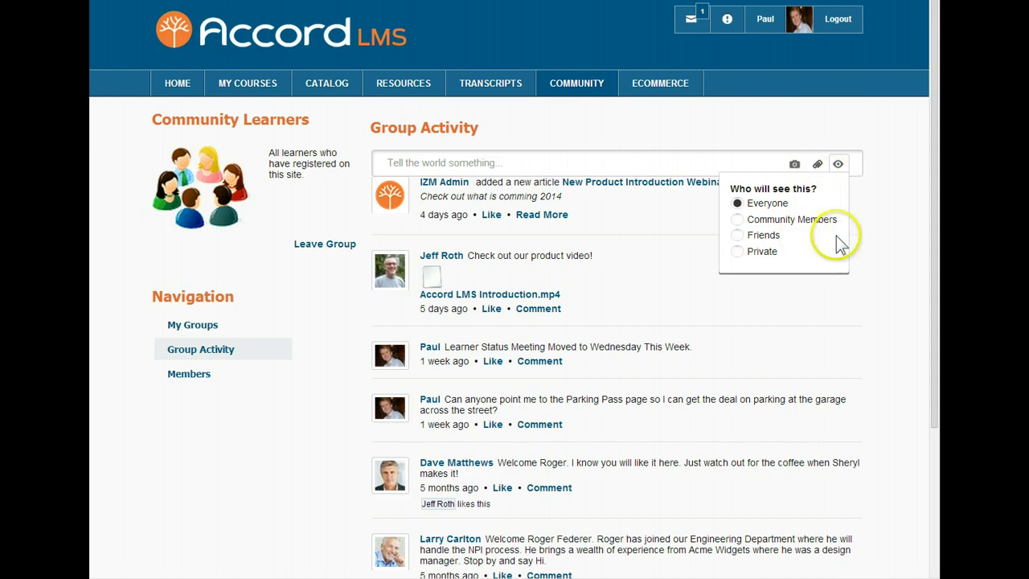
left_click(839, 165)
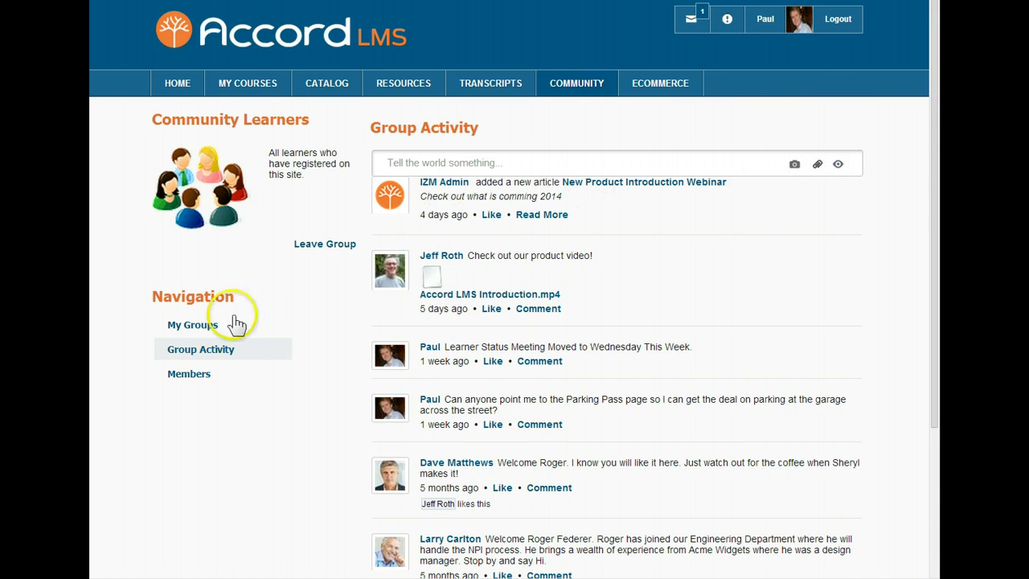
Step: Send a friend request to a Community Learners member, then sign out
left_click(184, 375)
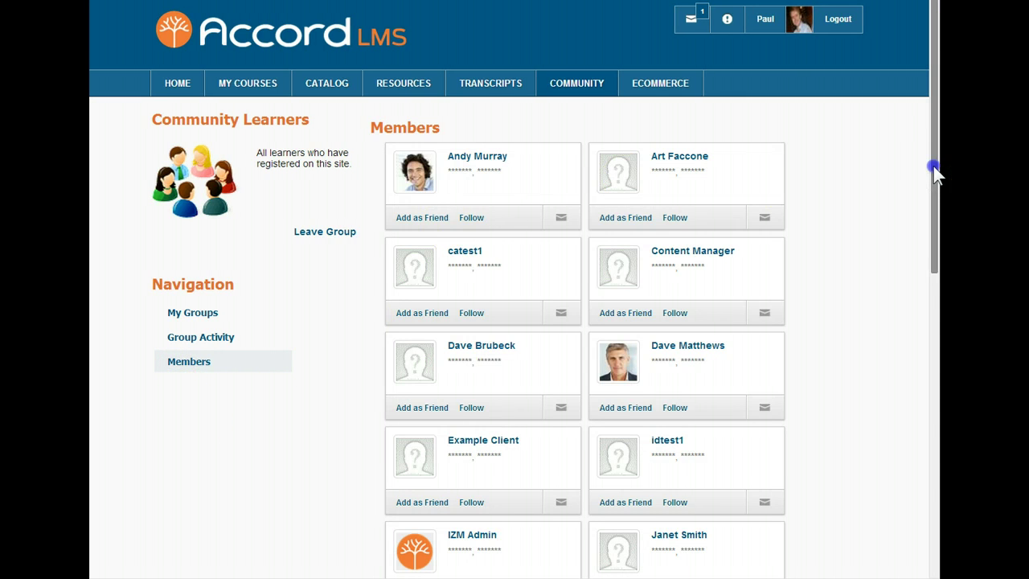
left_click_drag(934, 167, 937, 409)
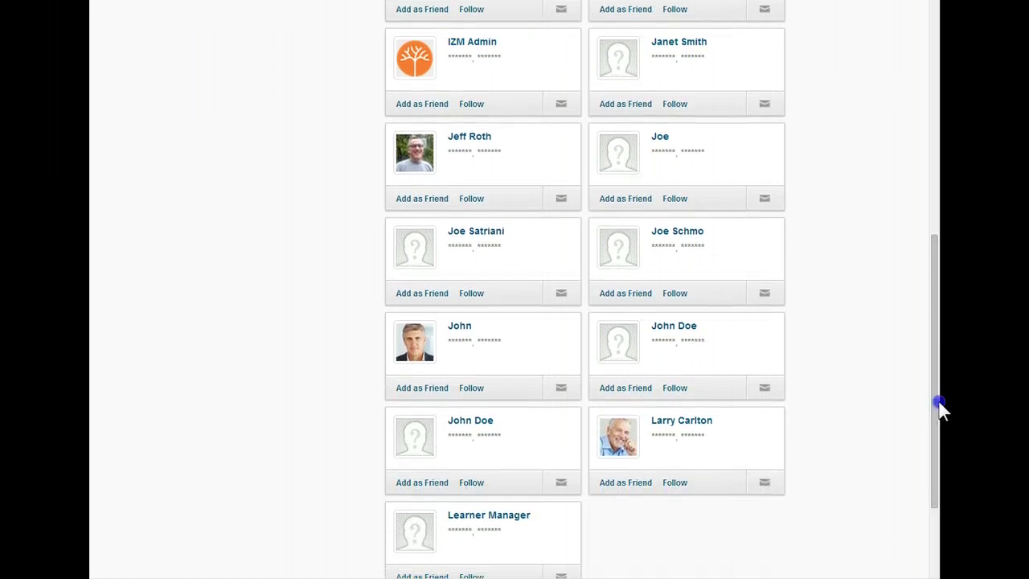
left_click(421, 390)
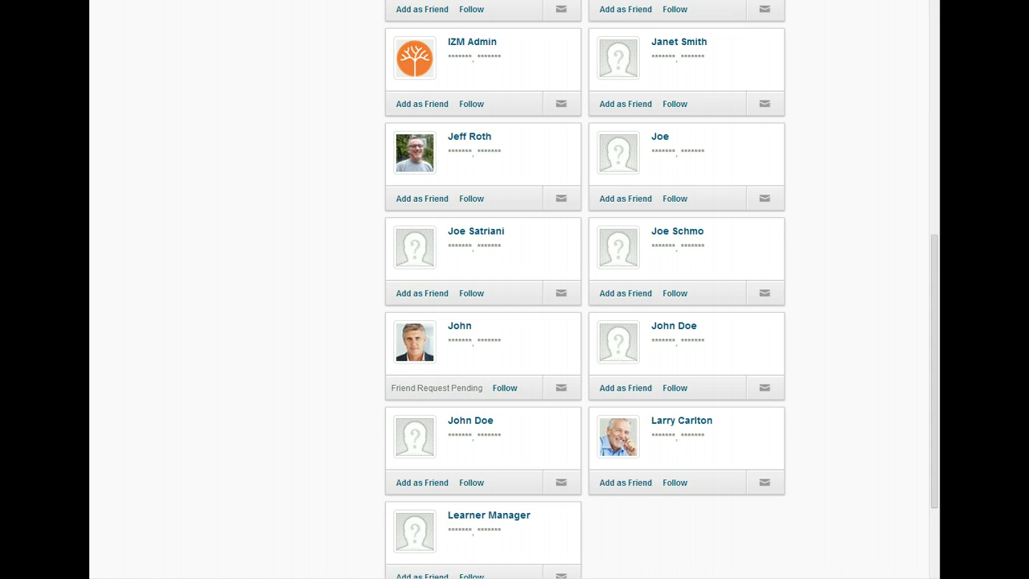
left_click_drag(930, 501, 932, 245)
left_click(842, 24)
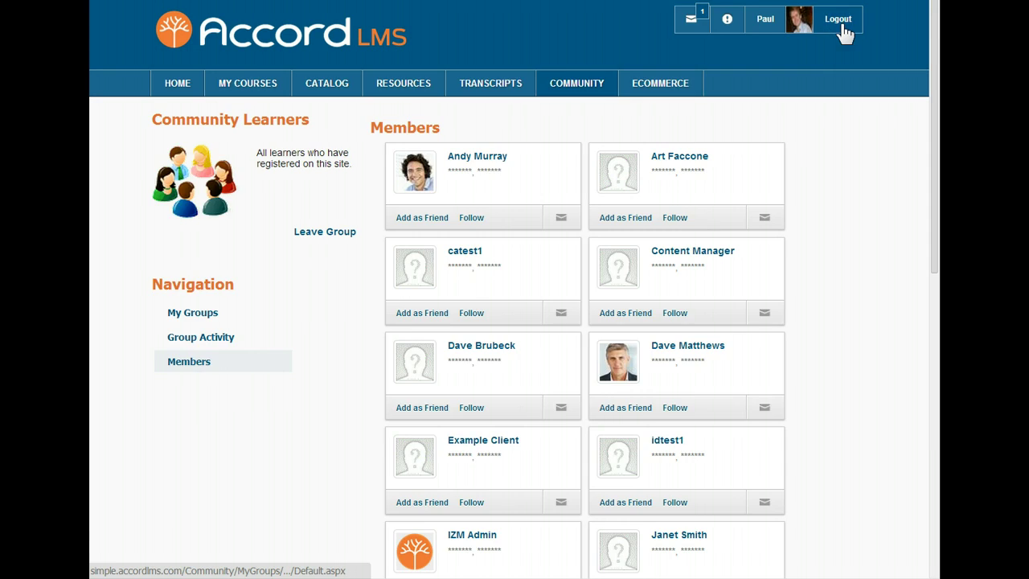
Step: Sign in to the portal with a different learner account
left_click(843, 24)
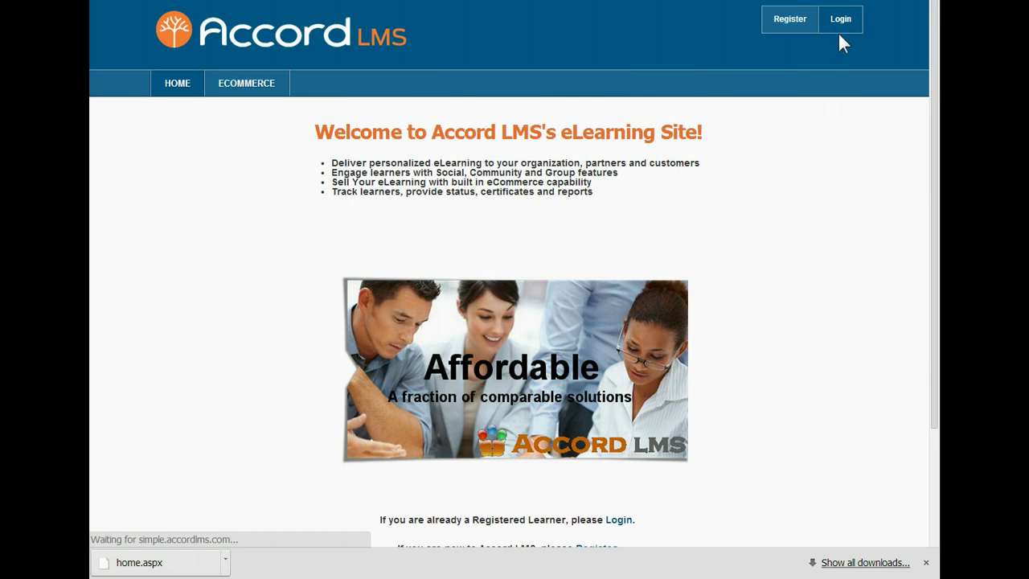
left_click(409, 140)
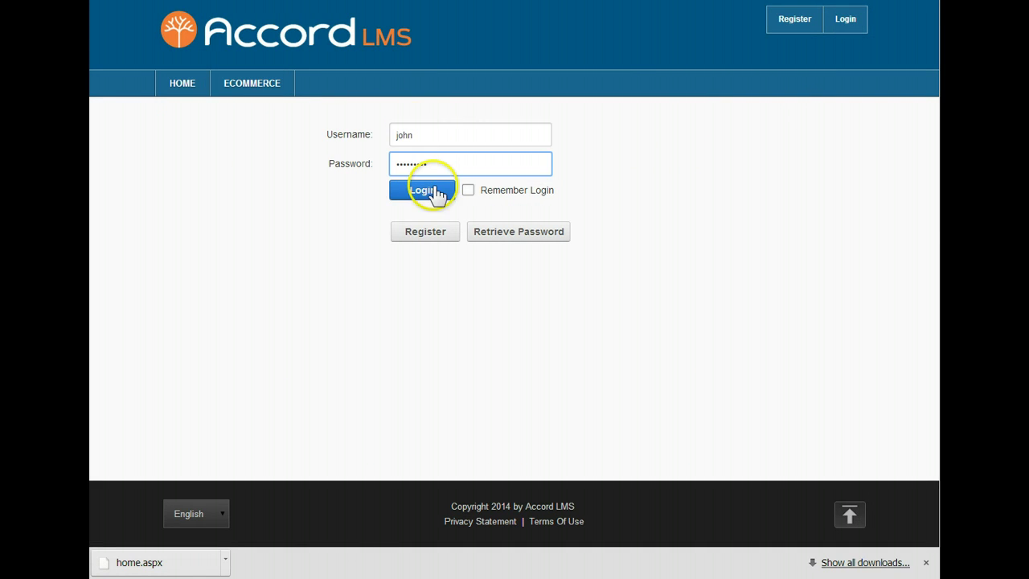
left_click(426, 193)
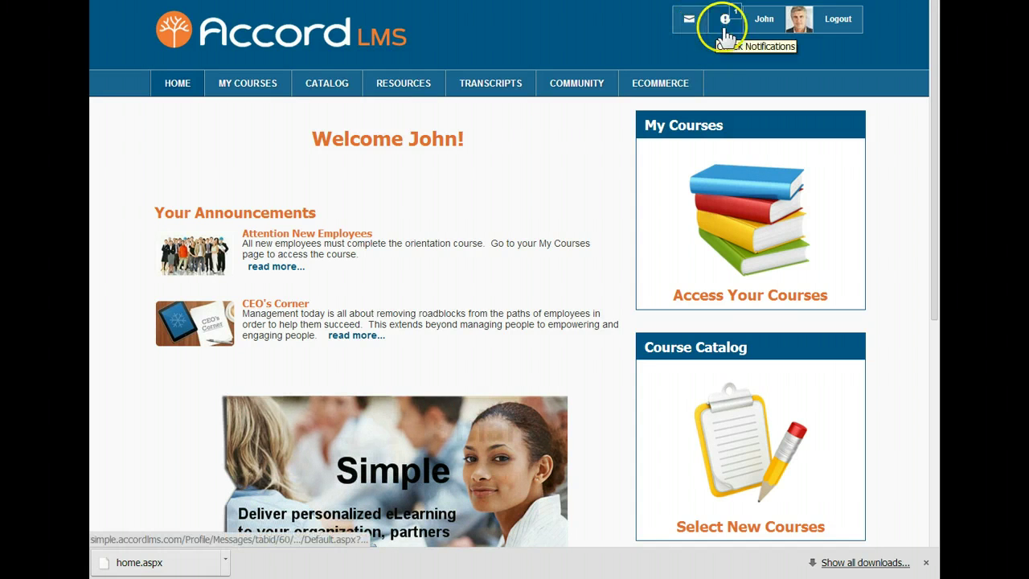
Step: Accept the friend request from notifications and view the Messages inbox
left_click(719, 34)
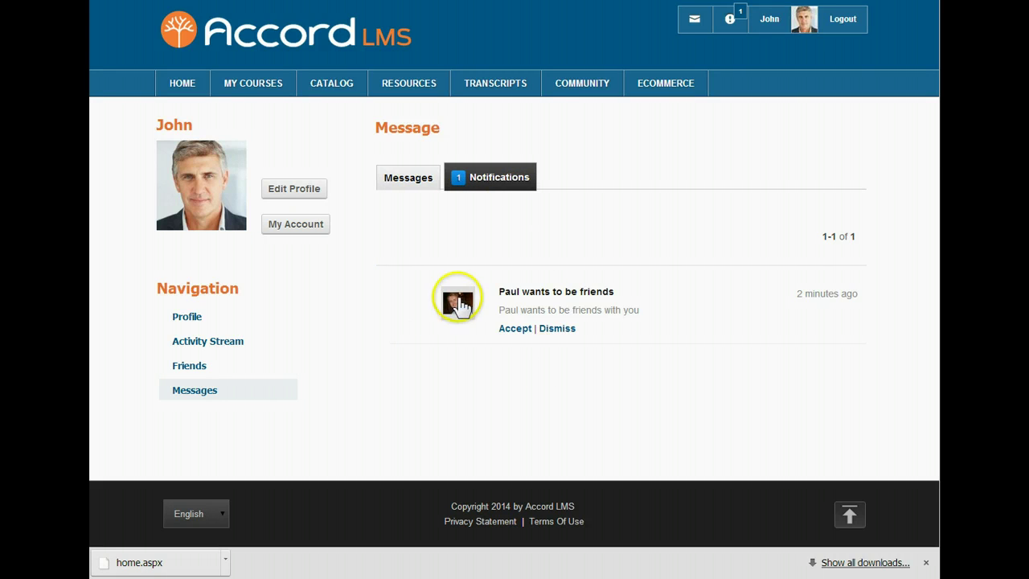
left_click(519, 329)
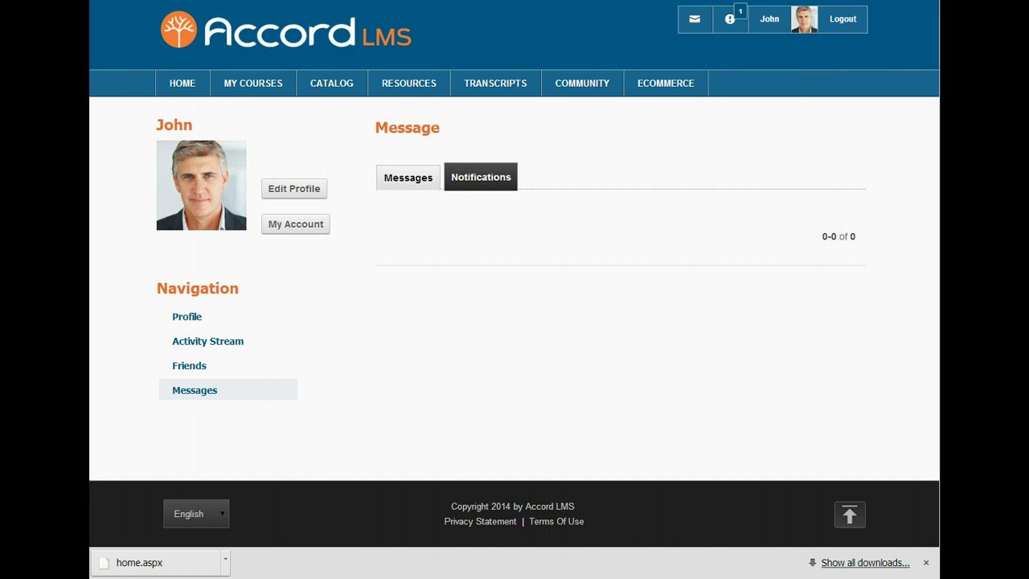
left_click(404, 182)
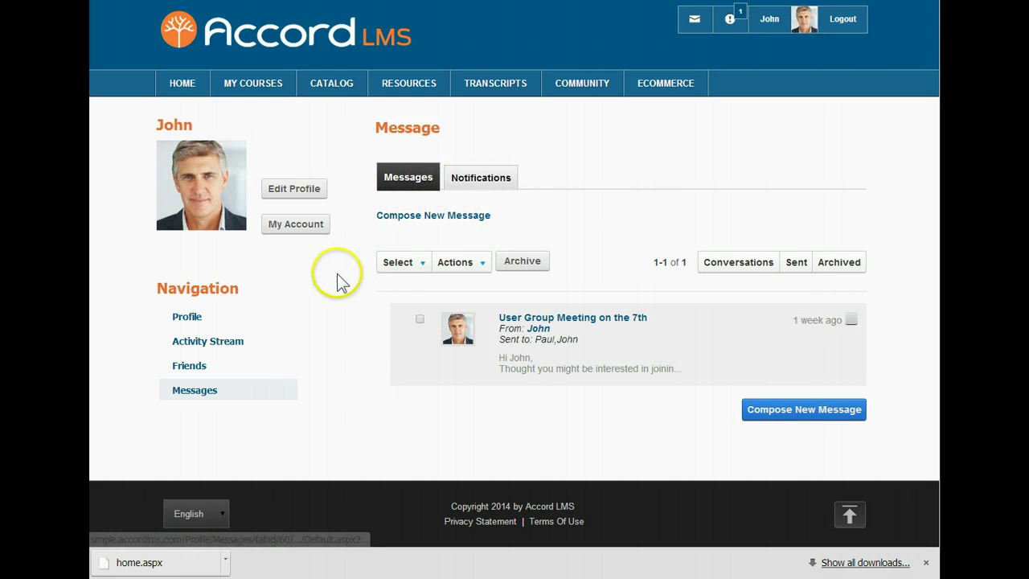
mouse_move(563, 333)
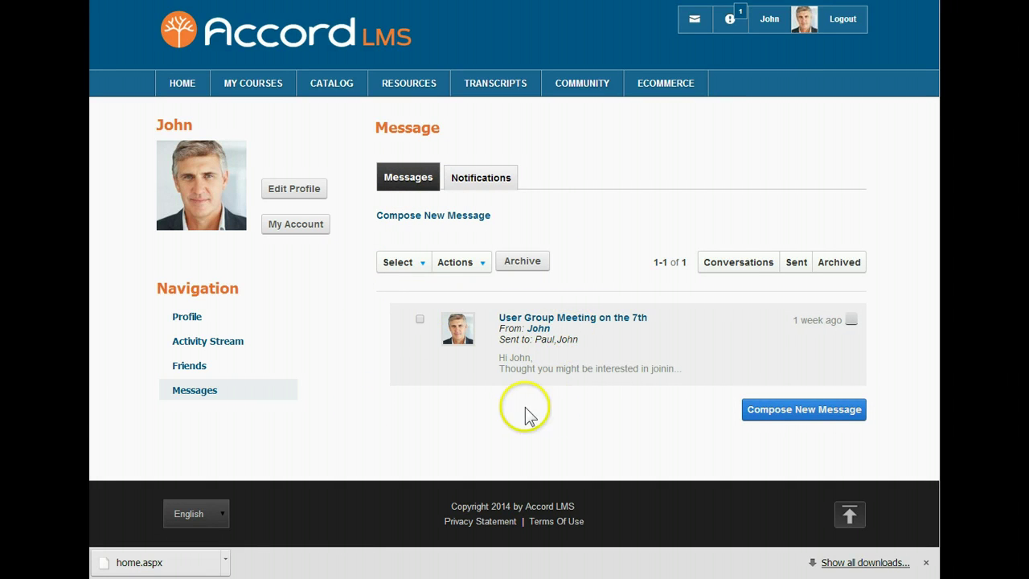
Step: Send 'New Performance Management Class' to the new friend with the pasted body text
left_click(416, 217)
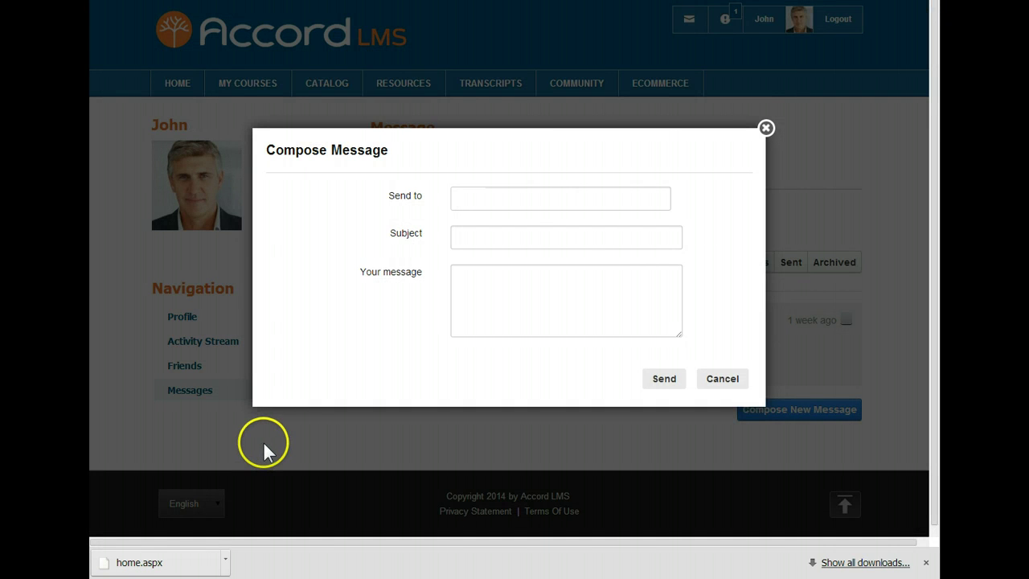
type("p")
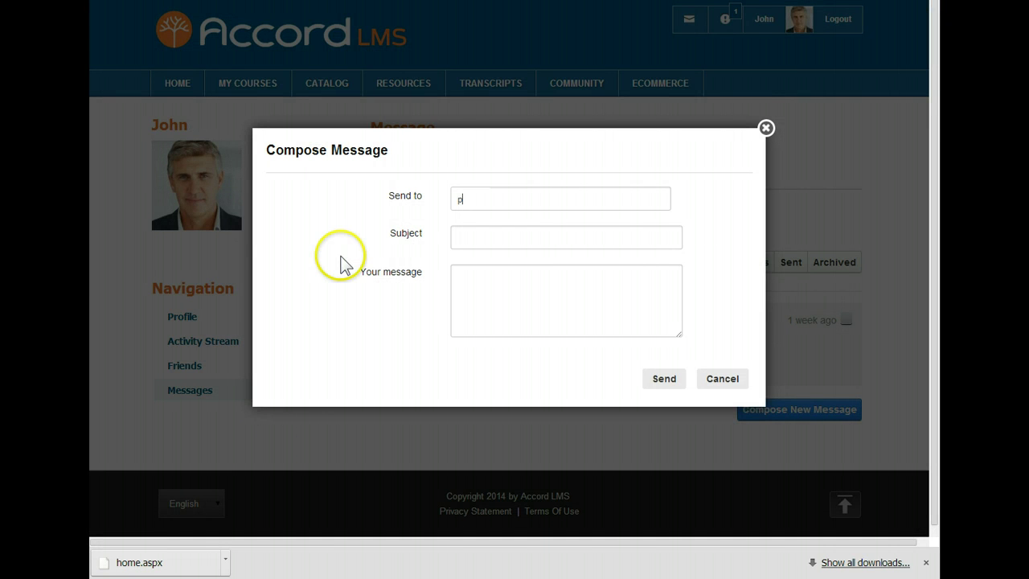
type("a")
left_click(490, 220)
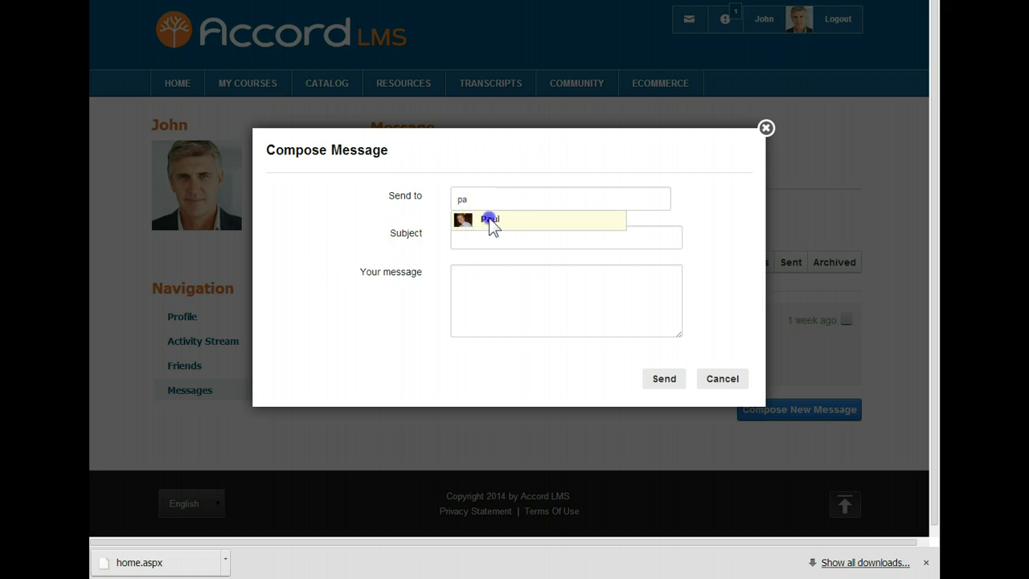
left_click(469, 238)
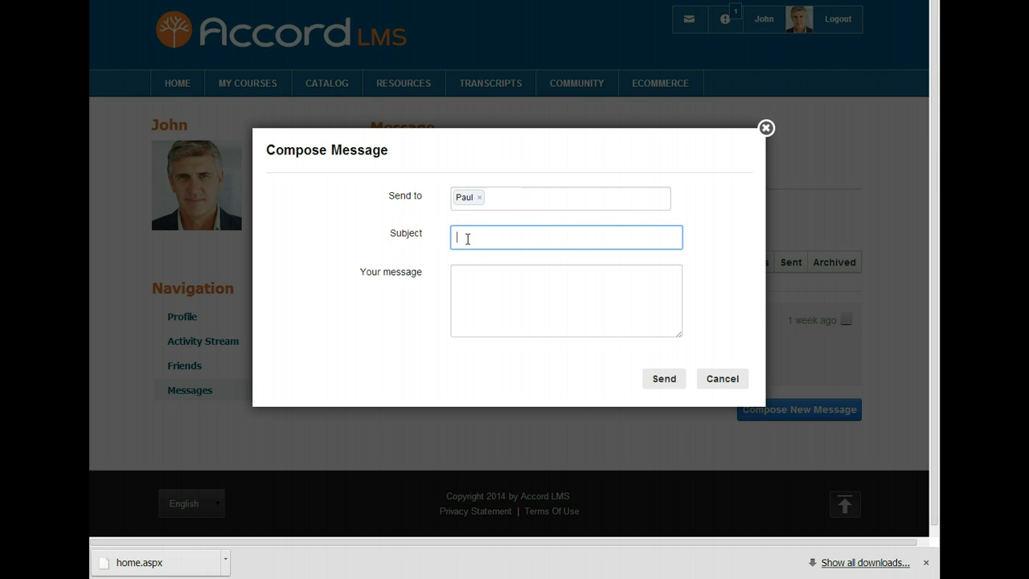
left_click(463, 276)
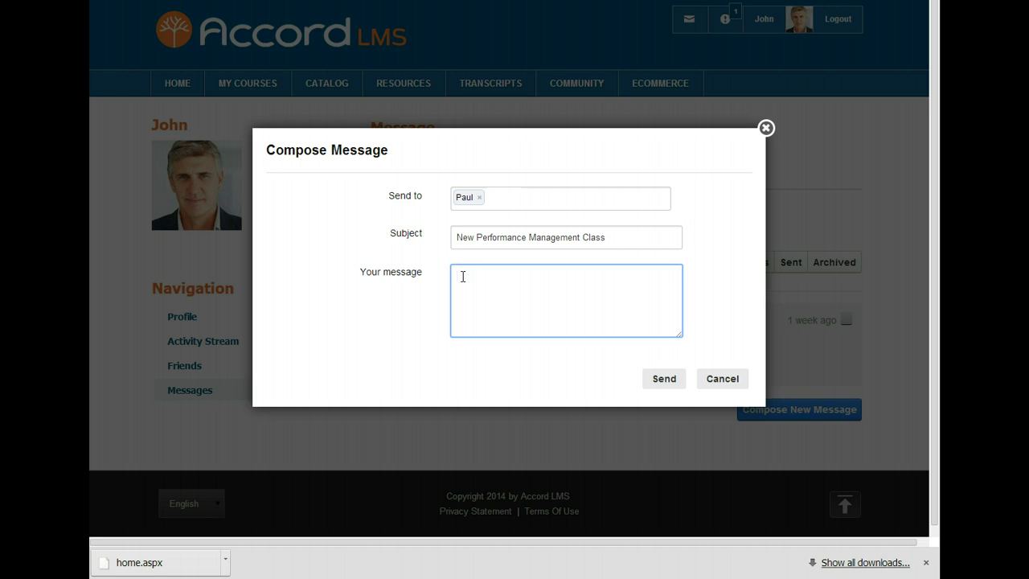
left_click(469, 277)
type("Paul, check out the new performance management class in the catalog.  Let's sign up and take it together. Cheers, John")
left_click(662, 378)
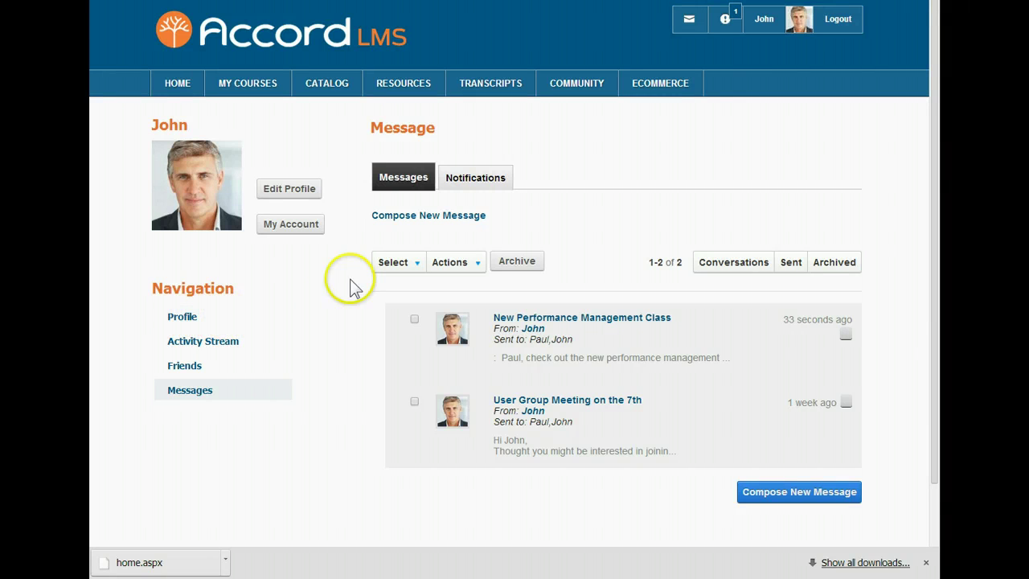
Step: Update the learner's profile from the Manage Profile form and open the COMMUNITY menu
left_click(307, 189)
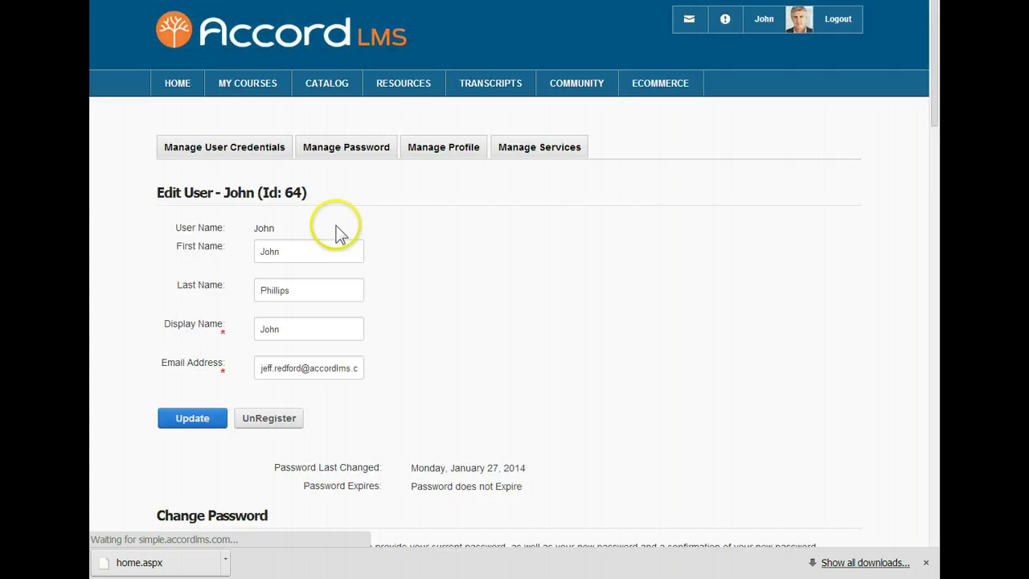
left_click_drag(933, 118, 934, 456)
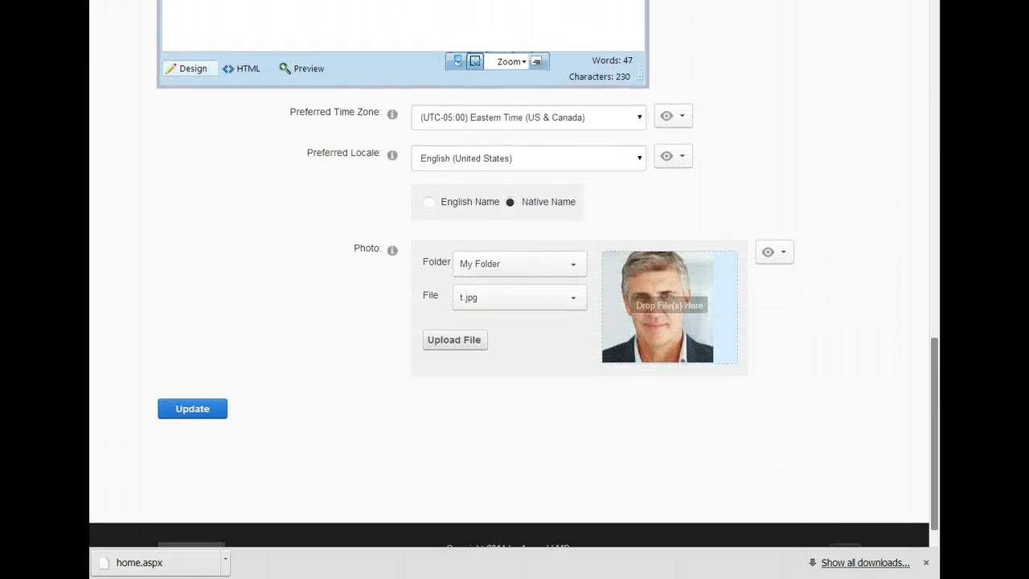
left_click(203, 410)
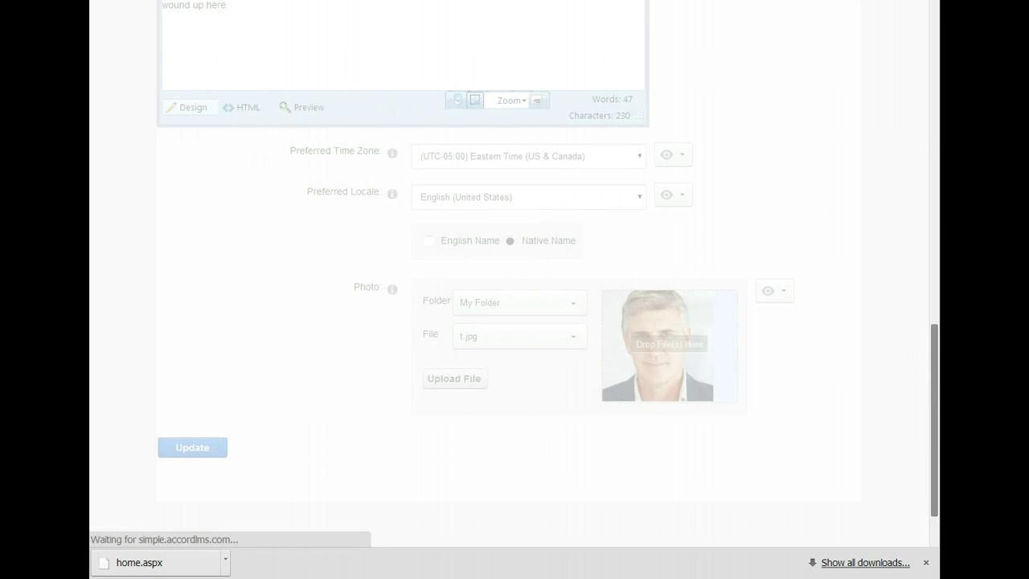
left_click_drag(933, 330, 935, 129)
left_click(571, 93)
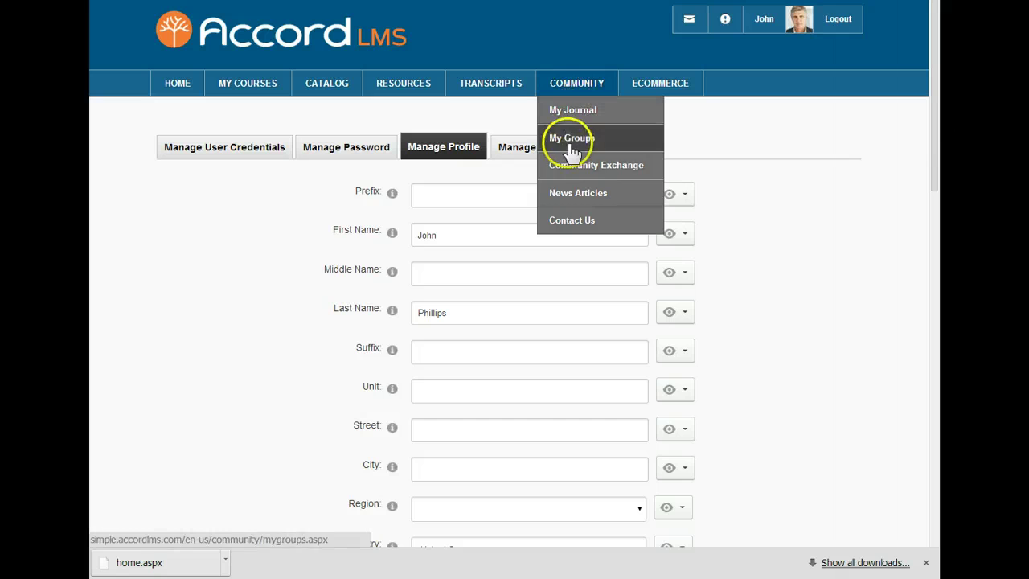
Step: Visit the Community Exchange and News Articles pages, then return to HOME
left_click(573, 174)
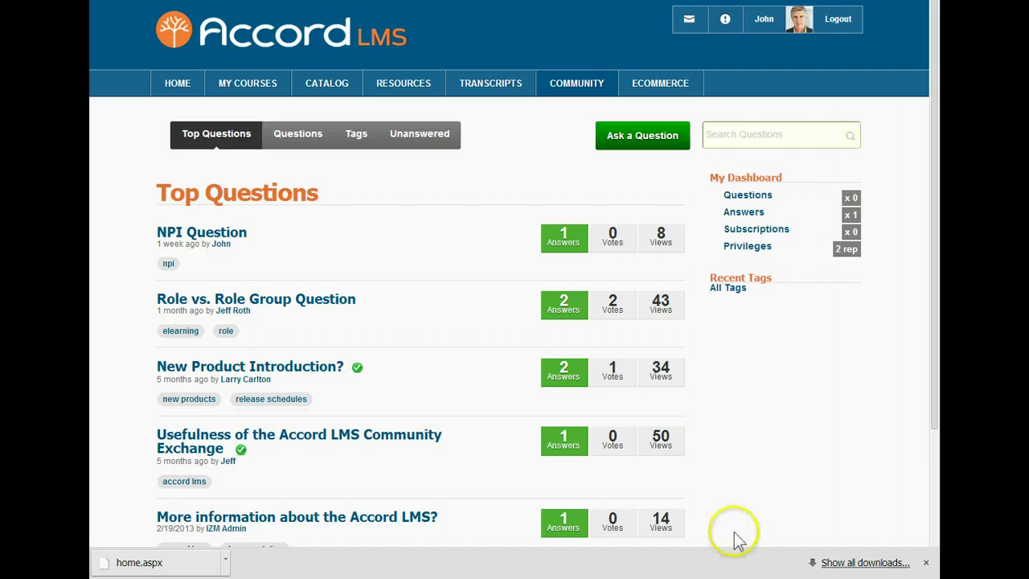
mouse_move(595, 90)
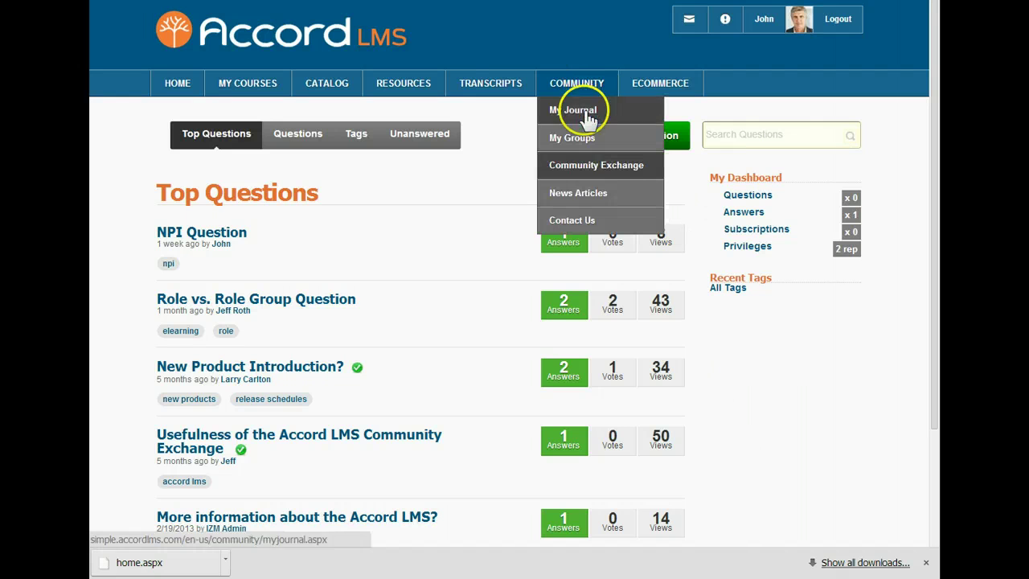
left_click(576, 193)
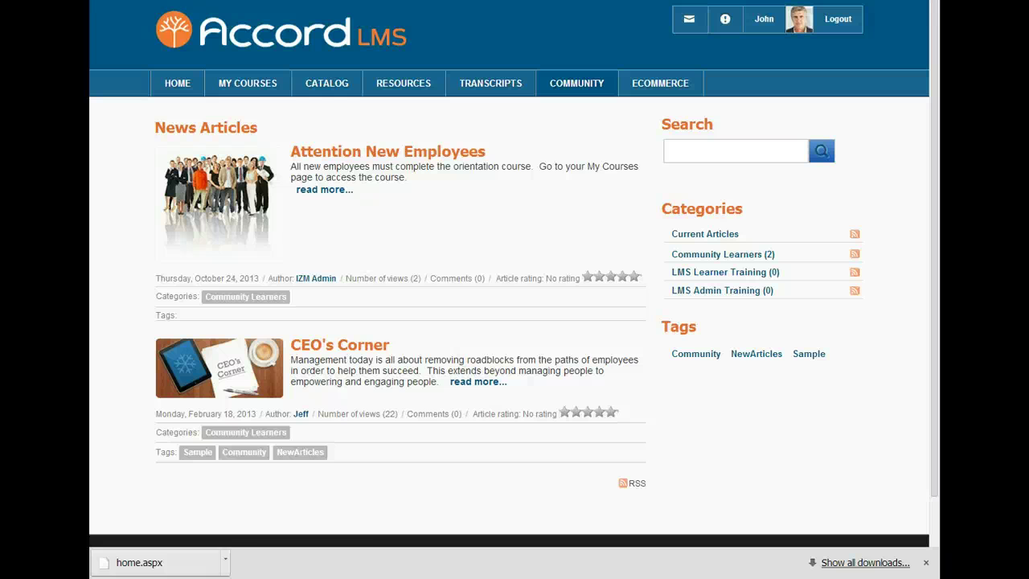
left_click(180, 95)
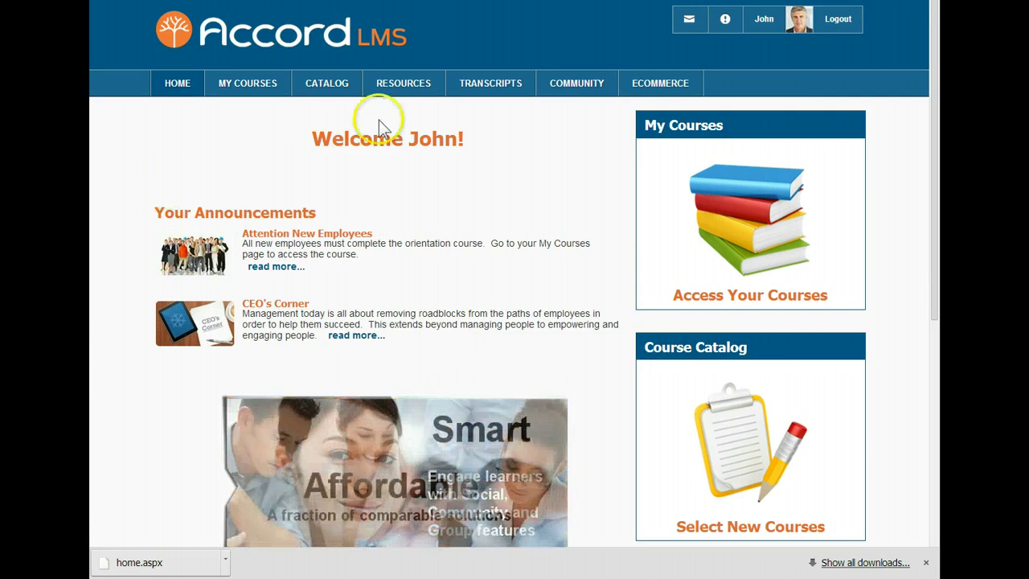
Step: Browse the public accordlms.com website's RESOURCES menu
mouse_move(571, 74)
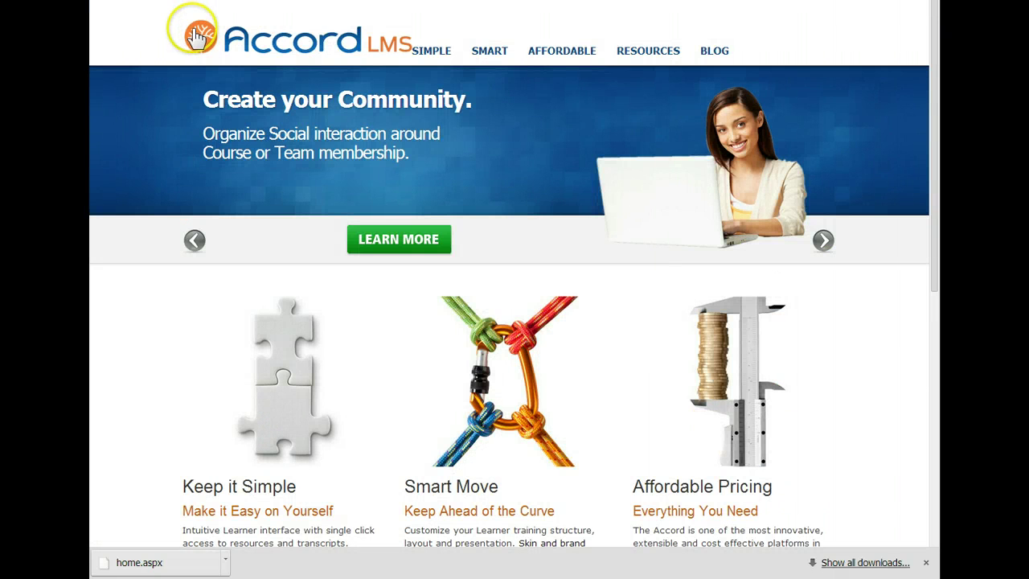
mouse_move(613, 52)
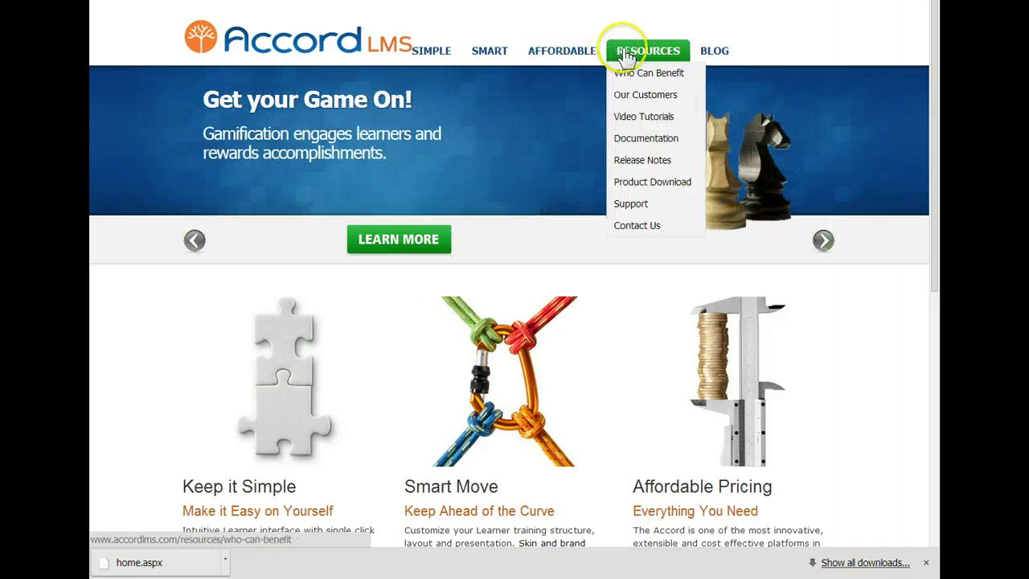